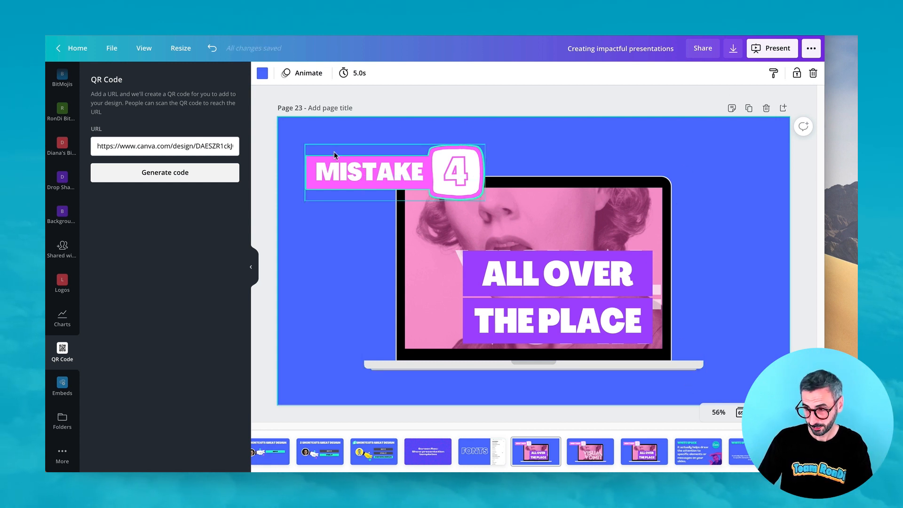
- Look through the design's publishing options and view the Microsoft PowerPoint download settings, closing them without downloading
left_click(810, 53)
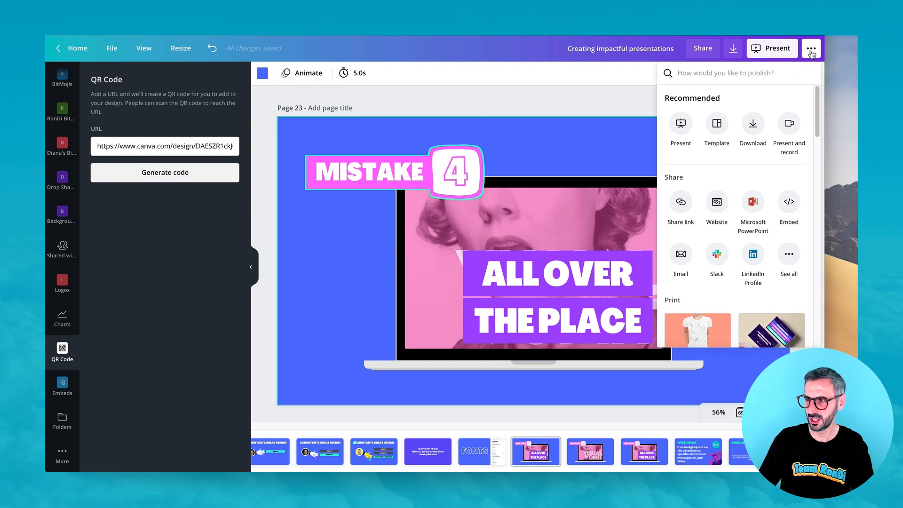
scroll(778, 151, "down", 2)
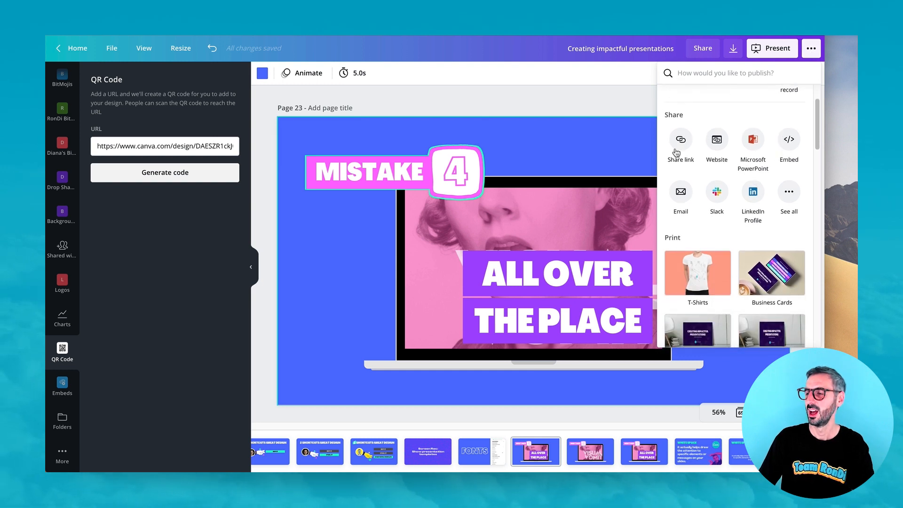
scroll(689, 134, "up", 2)
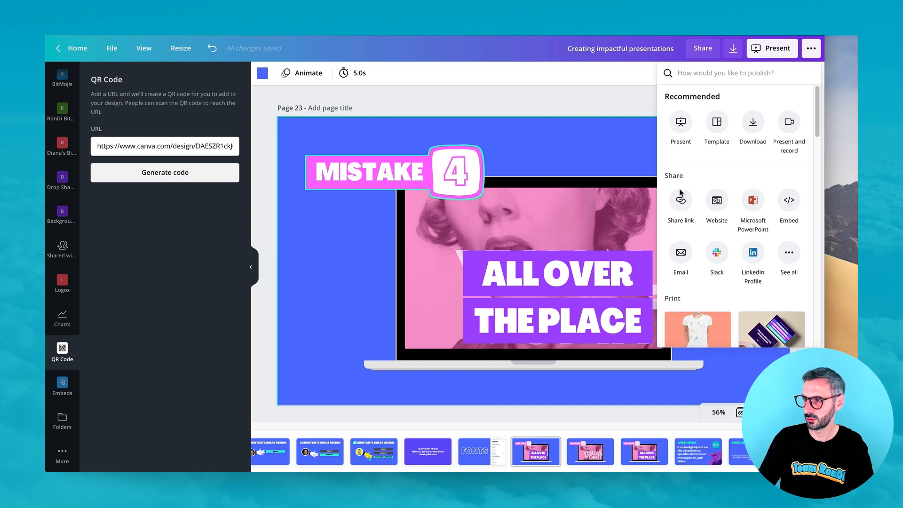
scroll(680, 190, "down", 1)
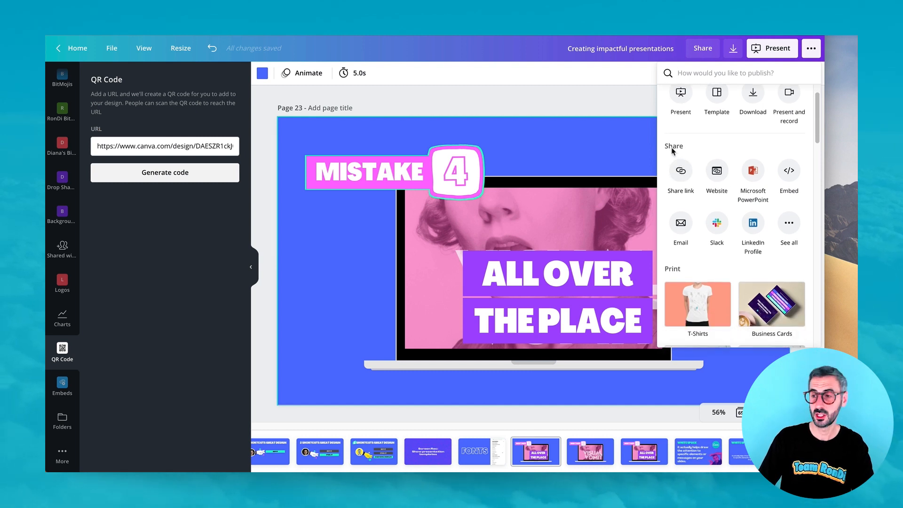
left_click(754, 179)
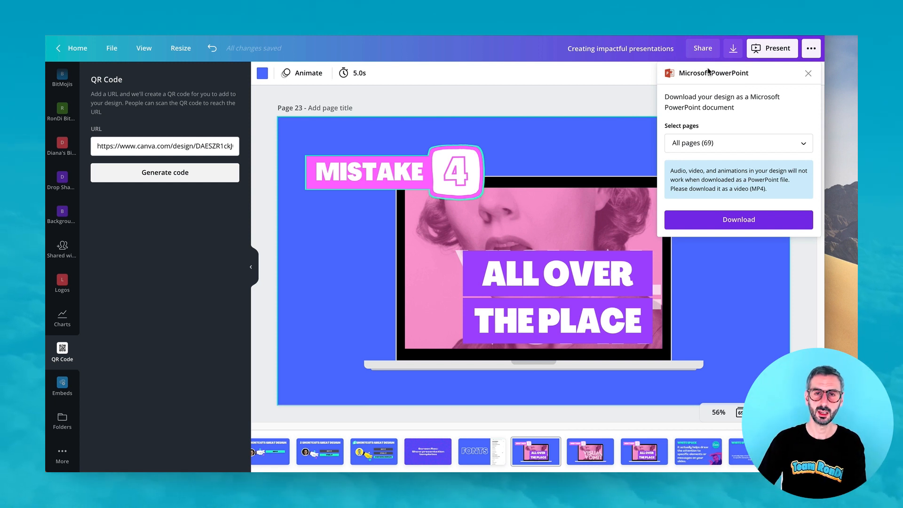
left_click(807, 73)
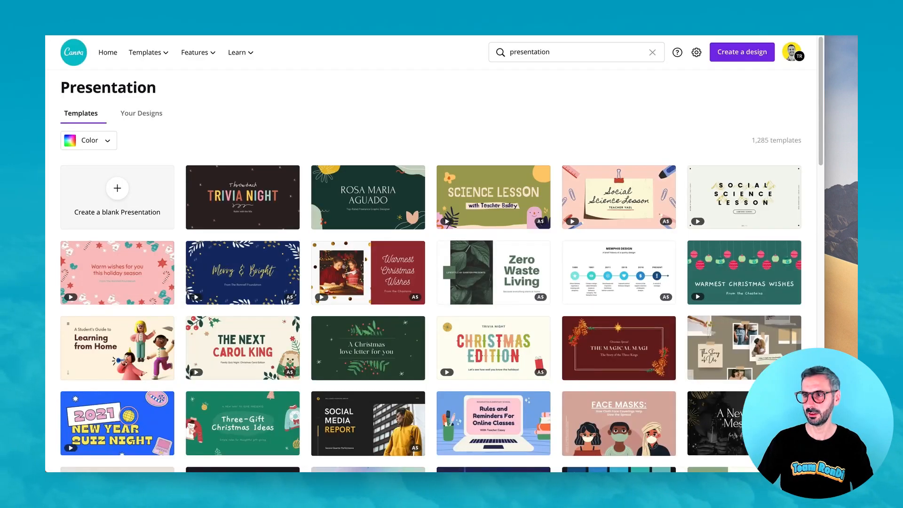
- From the home page's recent designs, move "Creating impactful presentations" into the 16:9 Presentations folder
left_click(109, 53)
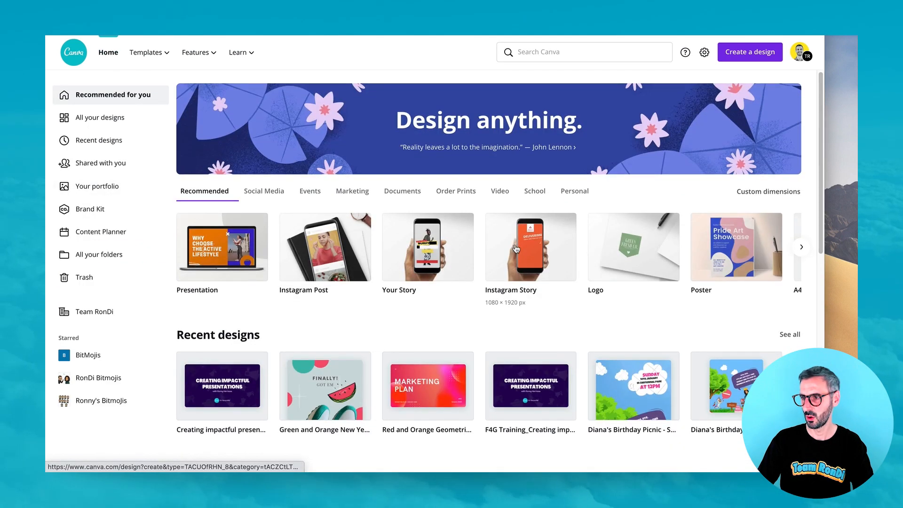
scroll(424, 264, "down", 5)
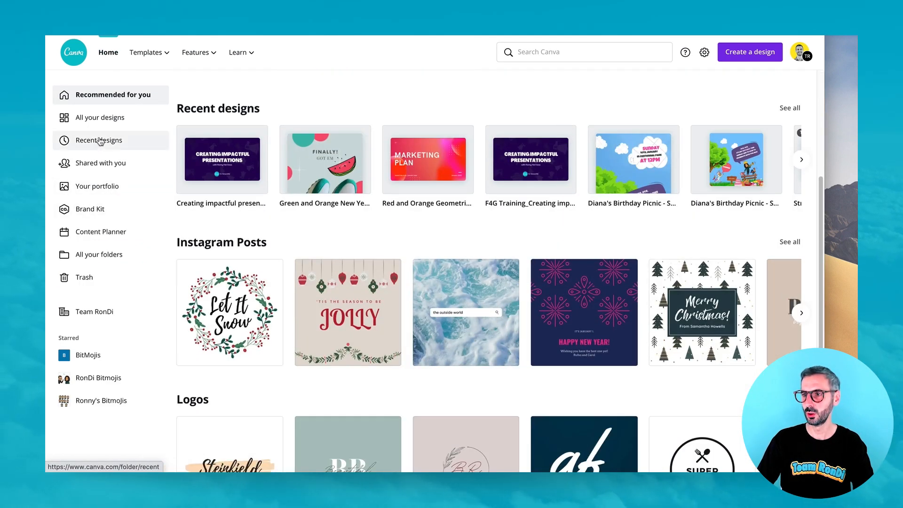
scroll(237, 240, "up", 3)
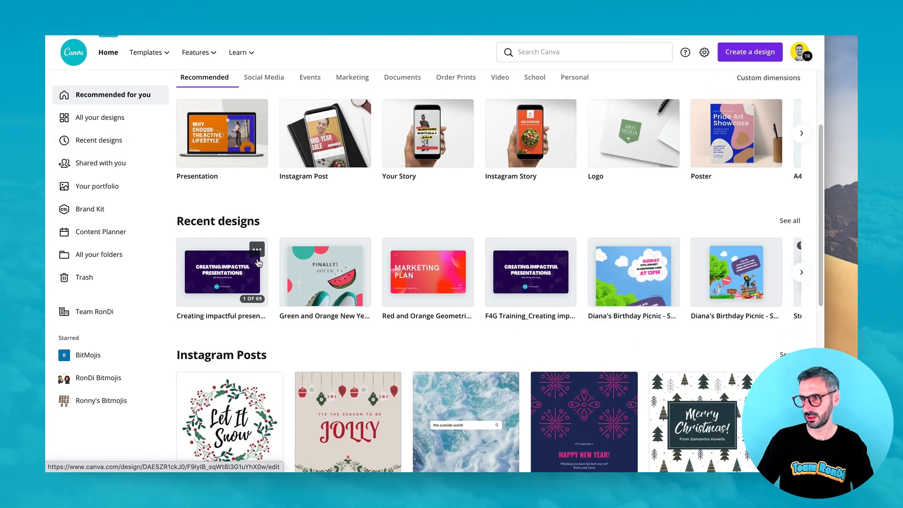
left_click(257, 250)
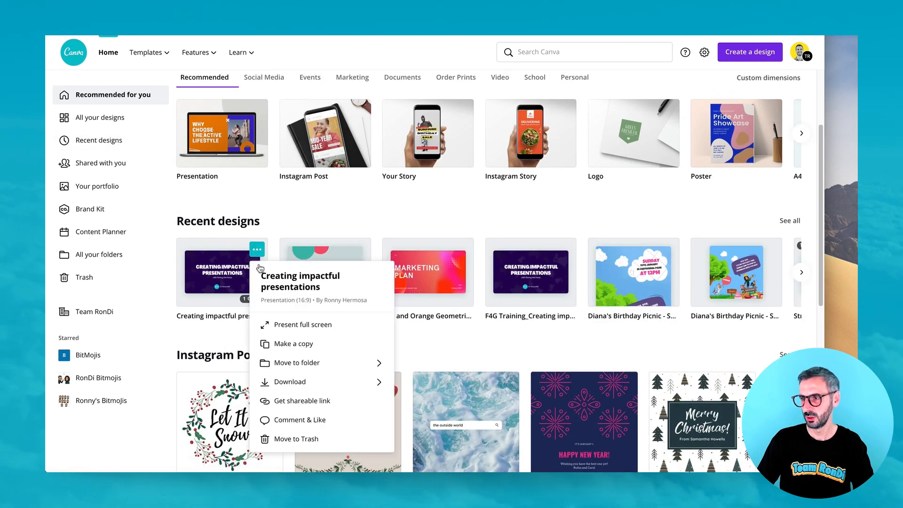
left_click(290, 365)
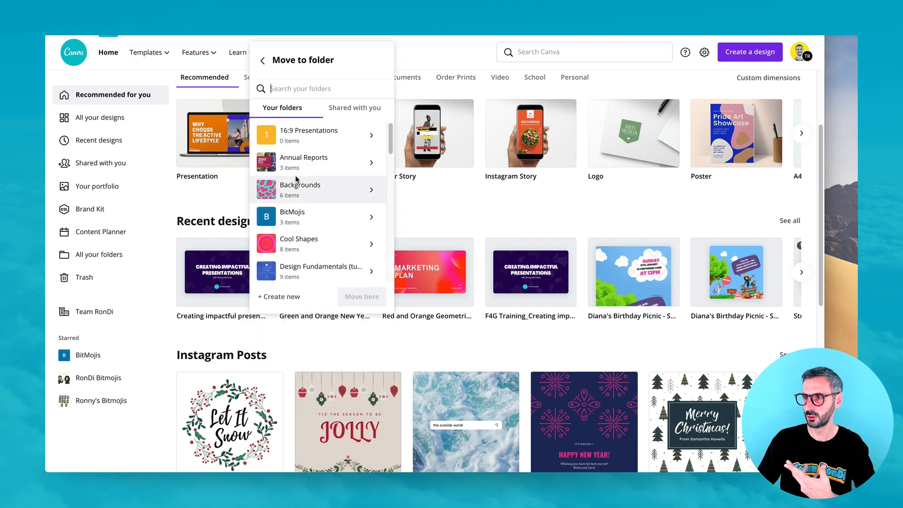
scroll(297, 176, "down", 1)
scroll(295, 165, "up", 1)
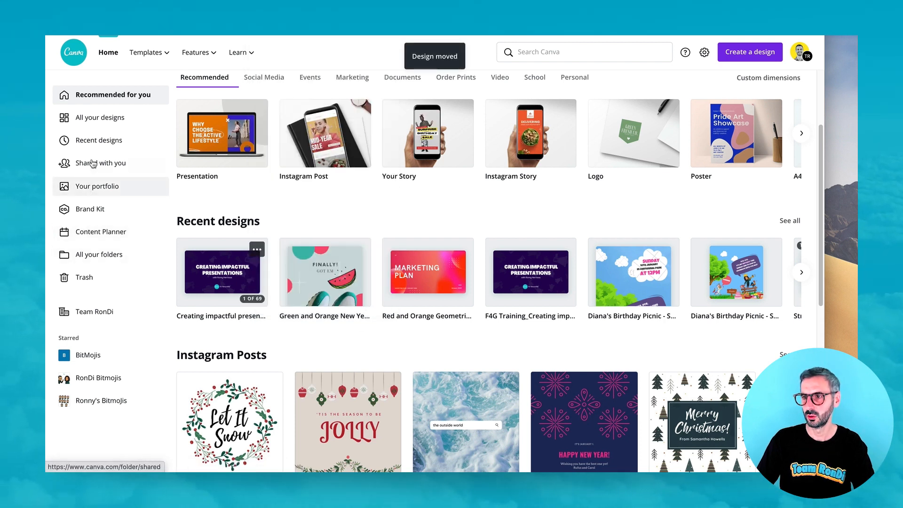
- Open the 16:9 Presentations folder from the list of all folders to check its contents
left_click(101, 255)
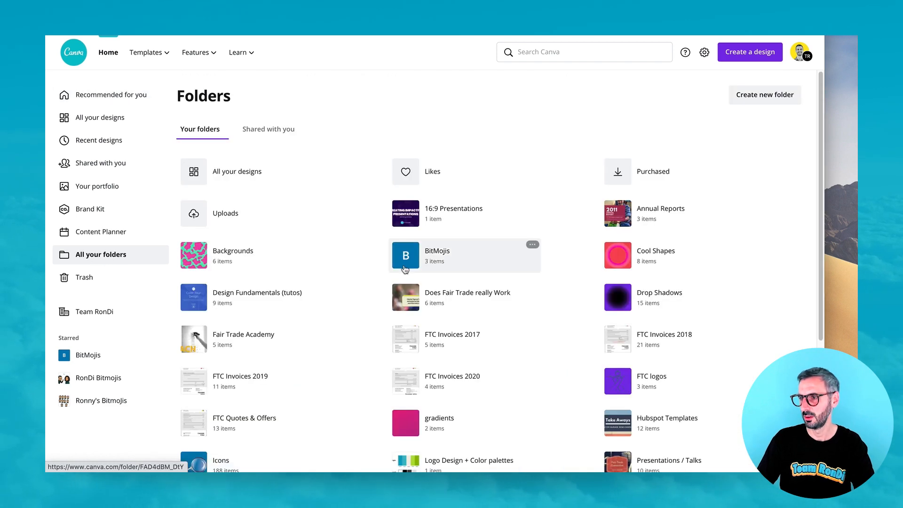
scroll(414, 254, "down", 3)
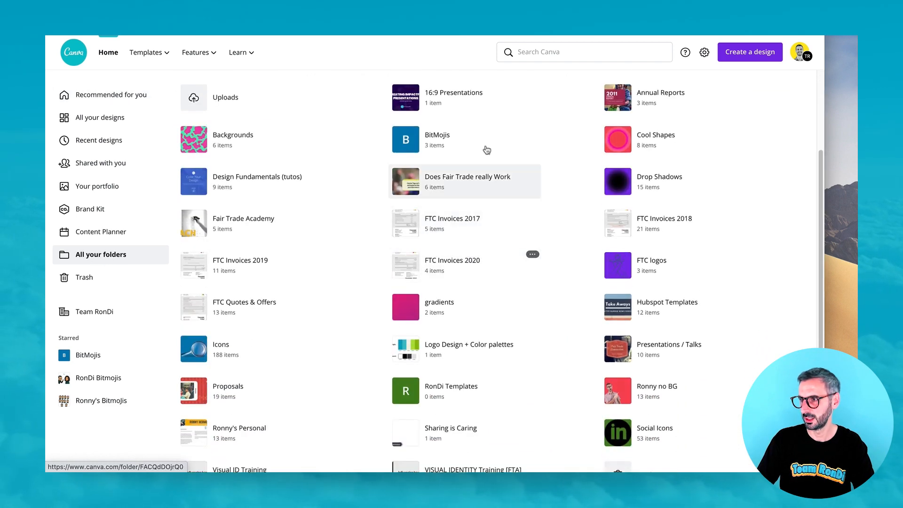
left_click(468, 96)
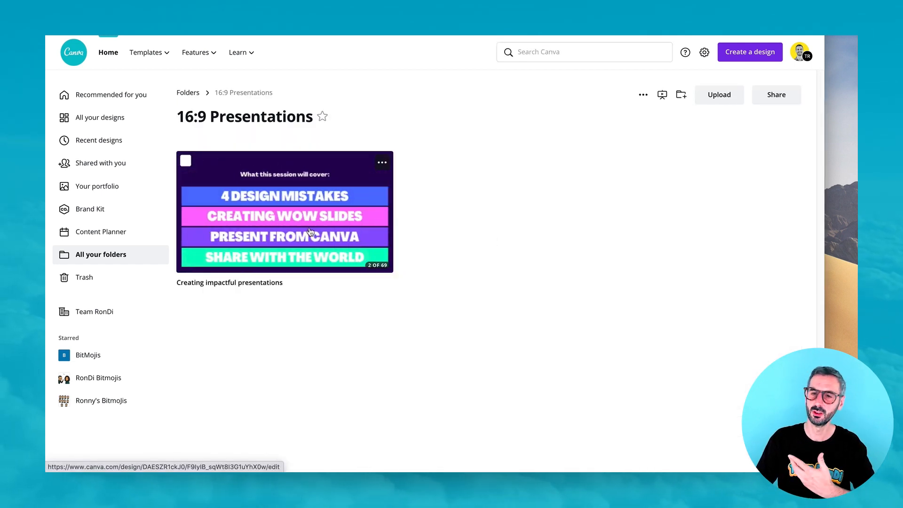
- Find "FTC's Pitch Deck - Canva Master Course" among all designs and move it into the 16:9 Presentations folder
left_click(82, 124)
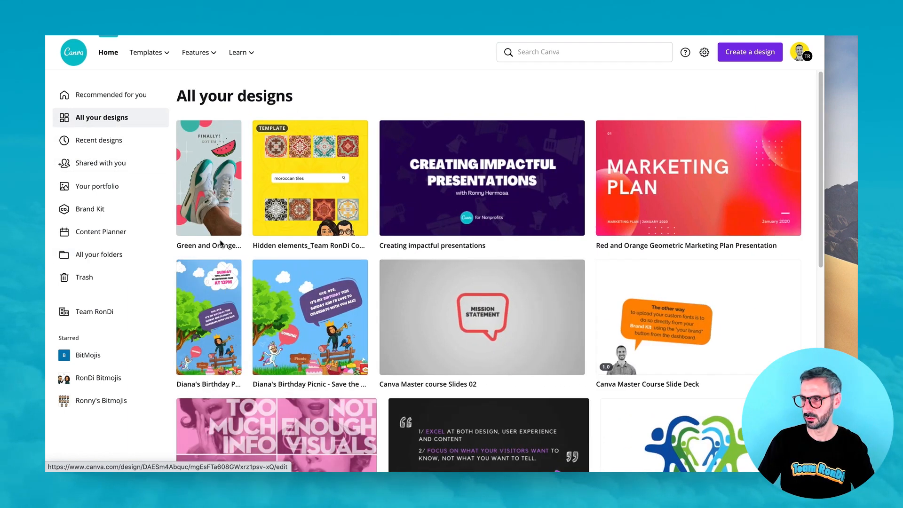
scroll(370, 339, "down", 10)
scroll(370, 340, "down", 5)
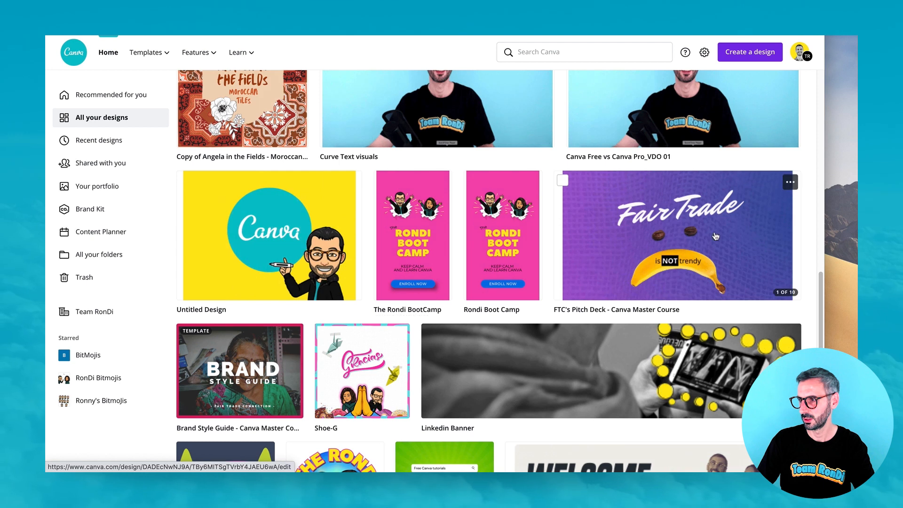
left_click(790, 183)
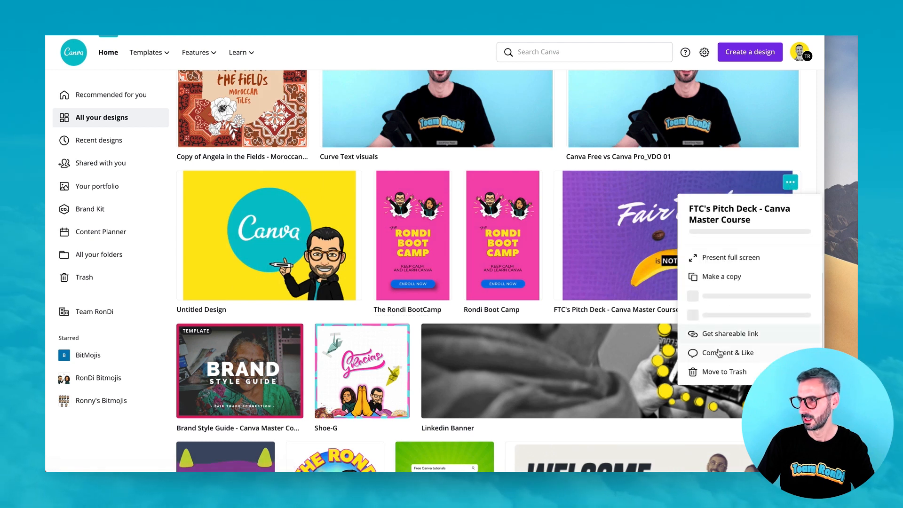
left_click(715, 297)
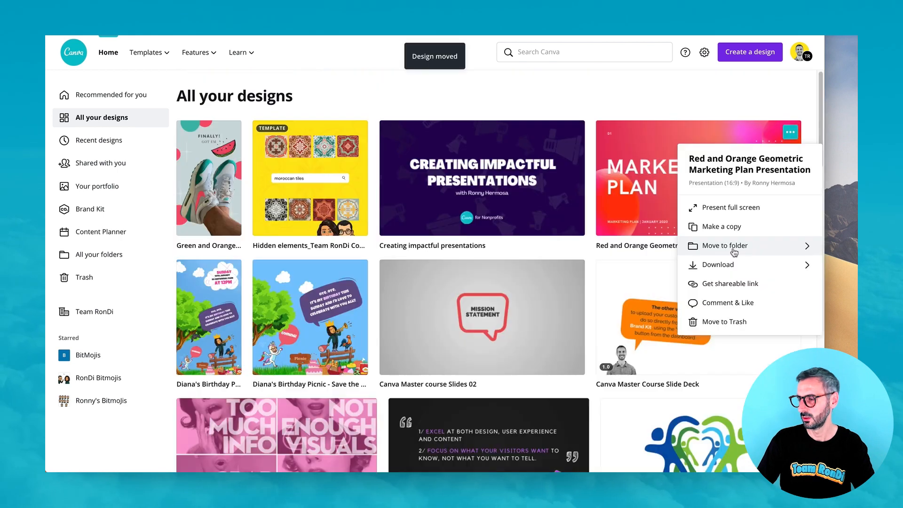
- Move the Red and Orange Geometric Marketing Plan Presentation into the 16:9 Presentations folder and open that folder
left_click(733, 252)
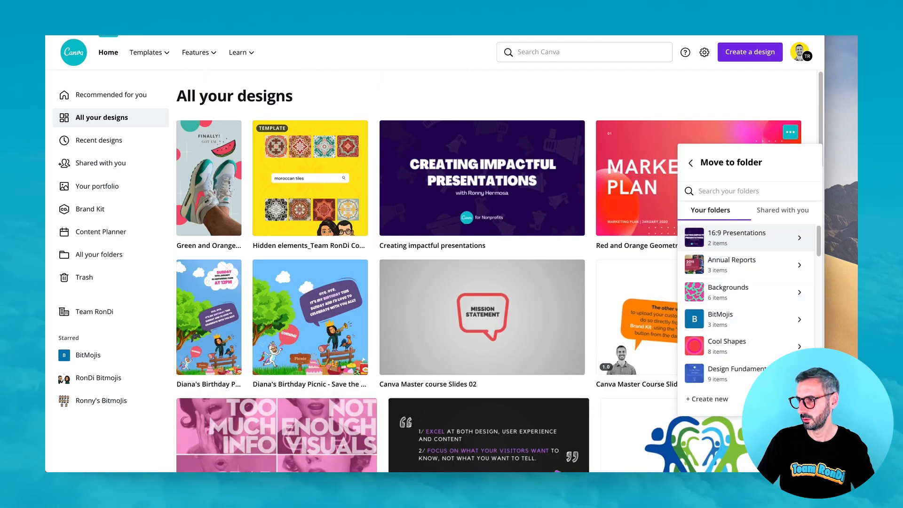
left_click(736, 237)
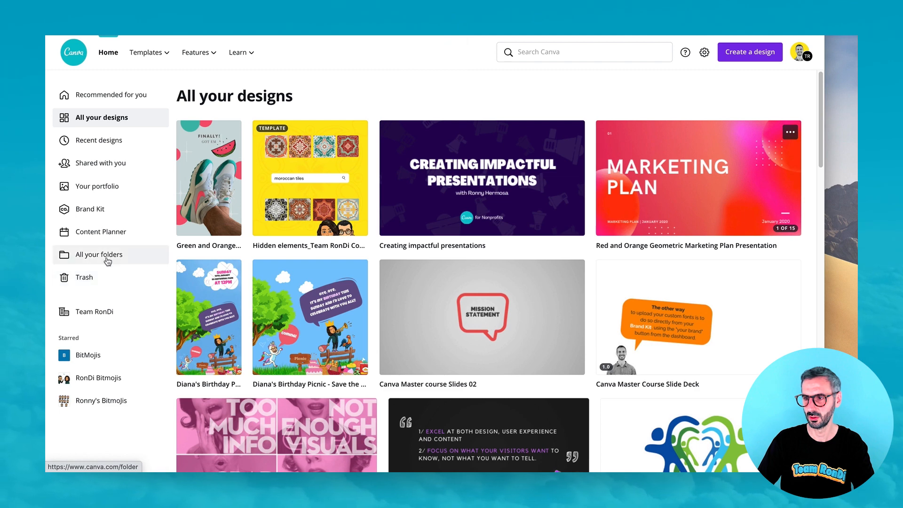
left_click(89, 256)
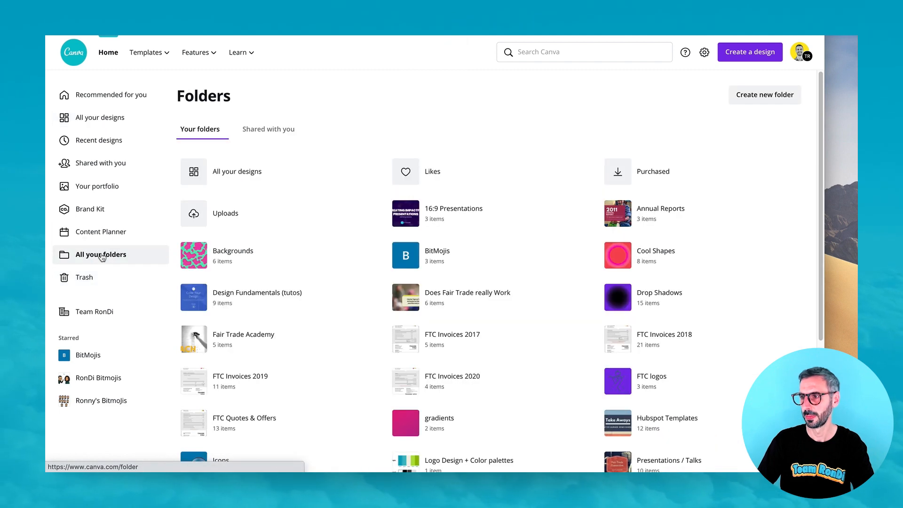
left_click(428, 216)
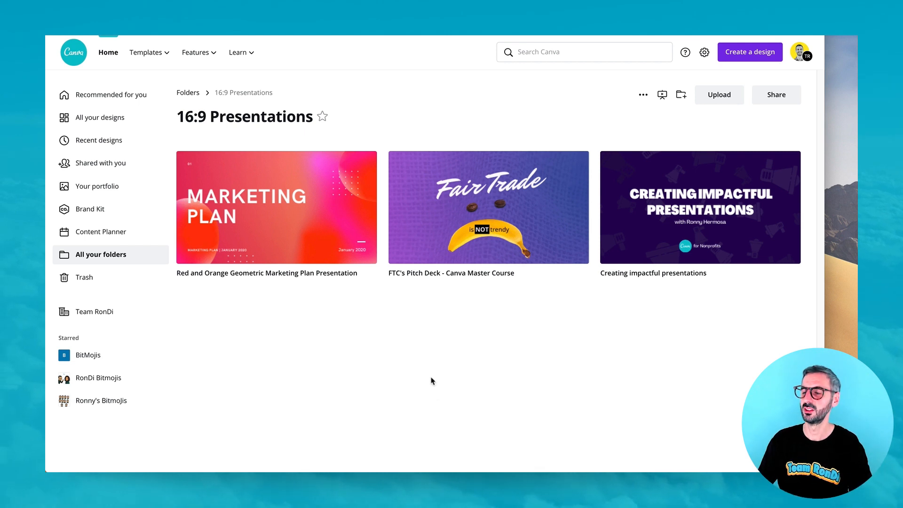
- Include all three designs in the folder presentation, ordered Creating impactful presentations, Red and Orange Geometric Marketing Plan, FTC's Pitch Deck
left_click(661, 96)
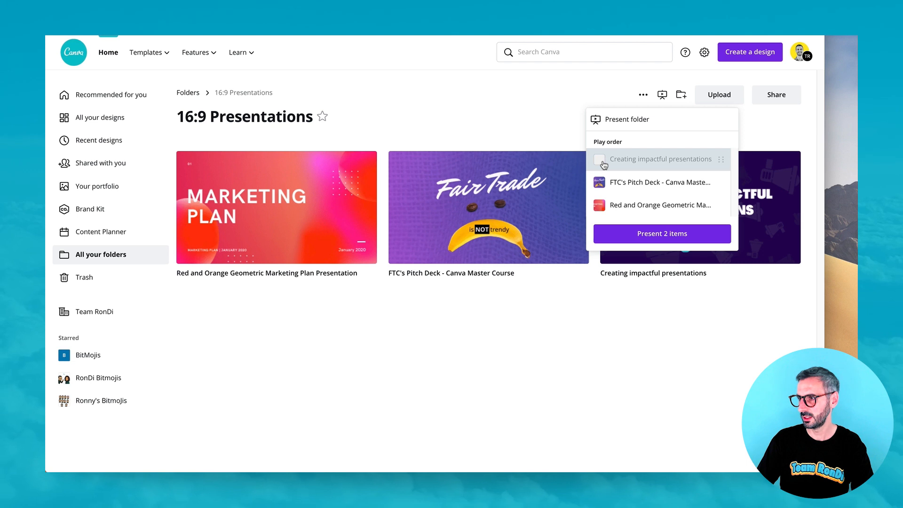
left_click(598, 183)
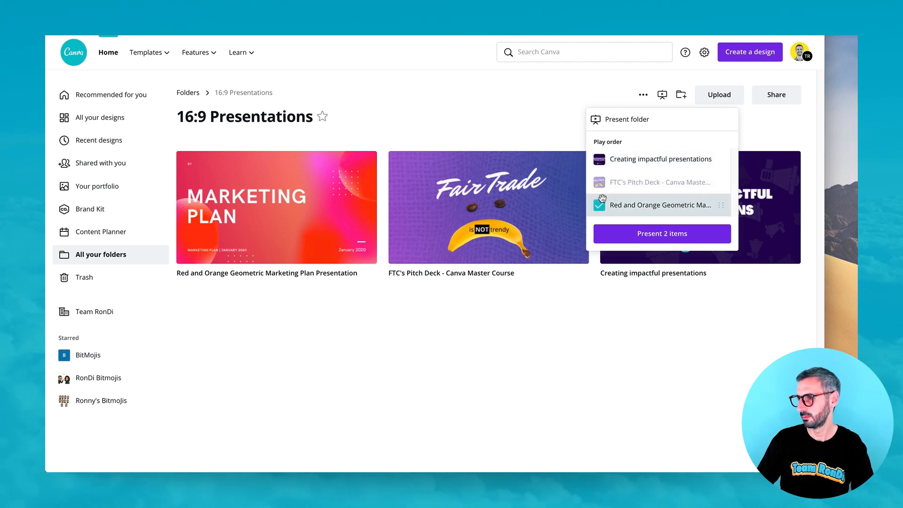
left_click(598, 182)
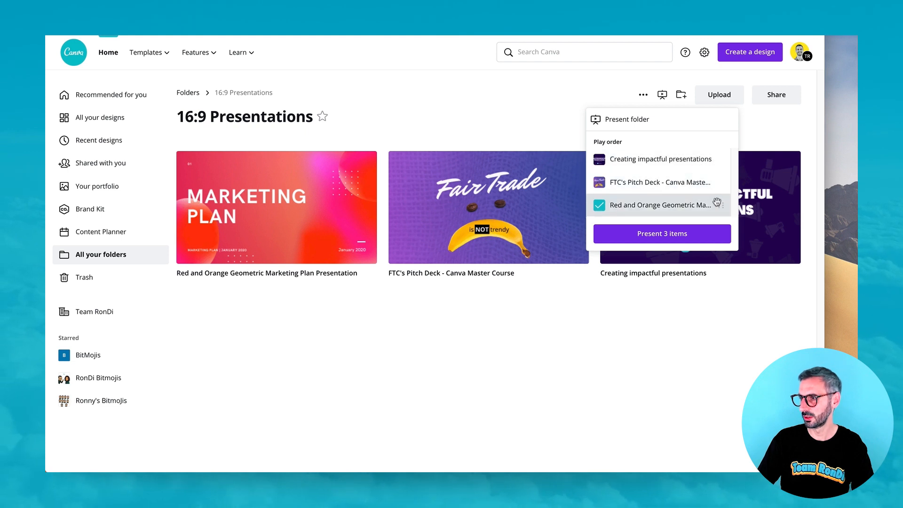
left_click_drag(720, 158, 722, 209)
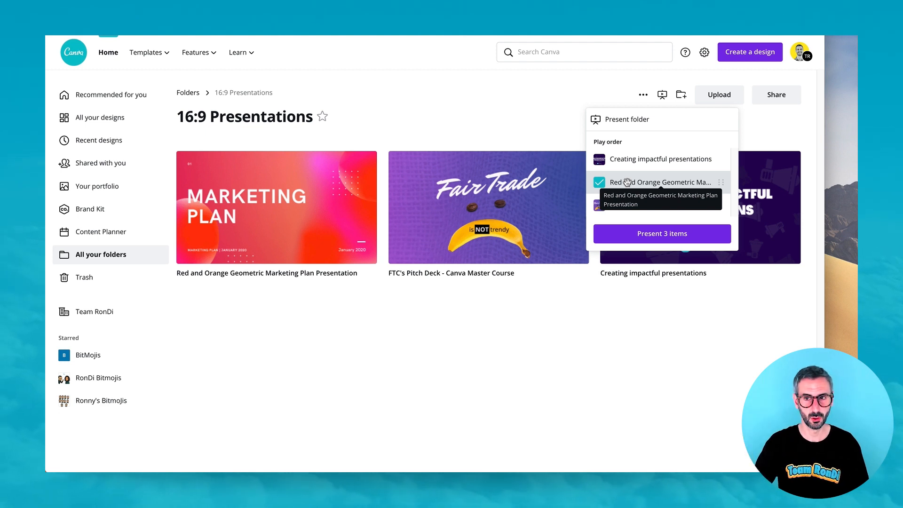
left_click(261, 118)
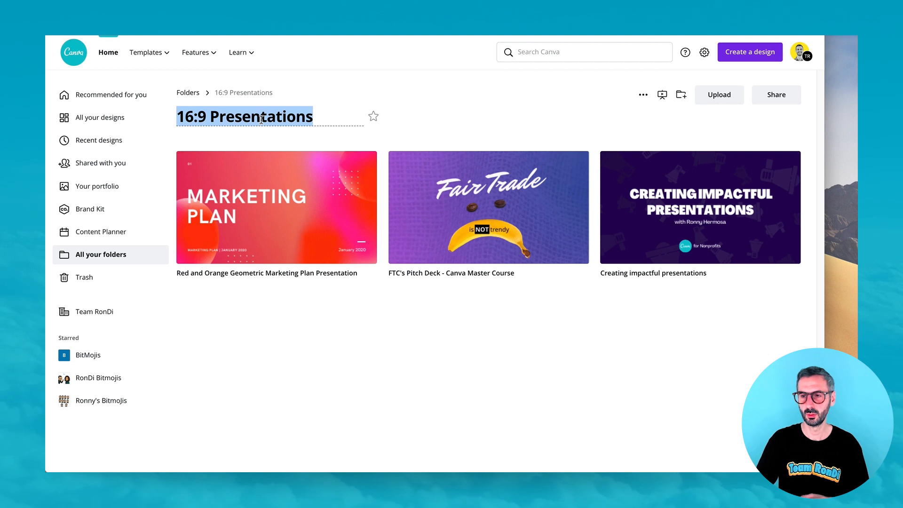
left_click(291, 418)
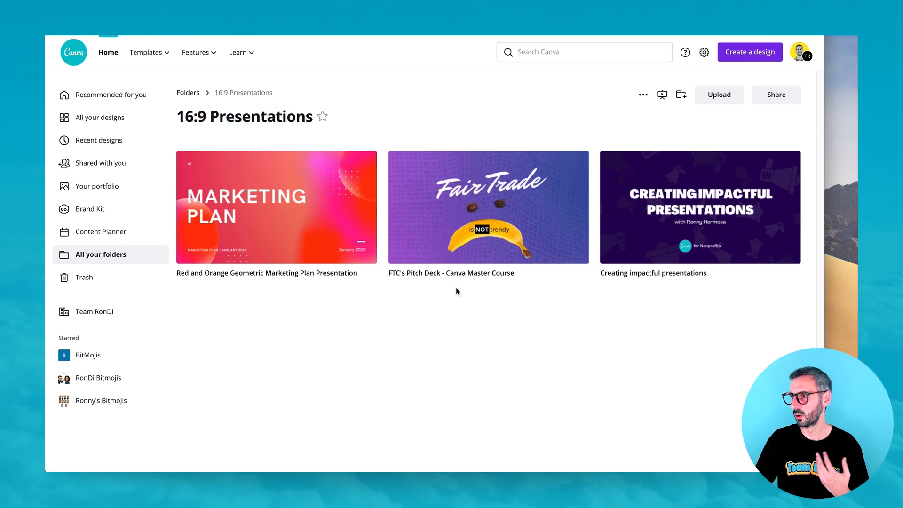
- Start presenting the three designs of the 16:9 Presentations folder in the chosen play order
left_click(661, 95)
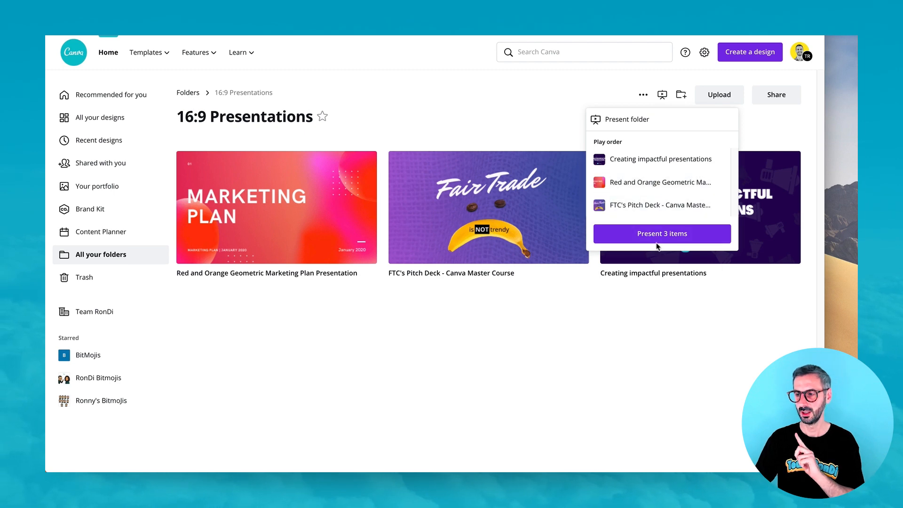
left_click(659, 240)
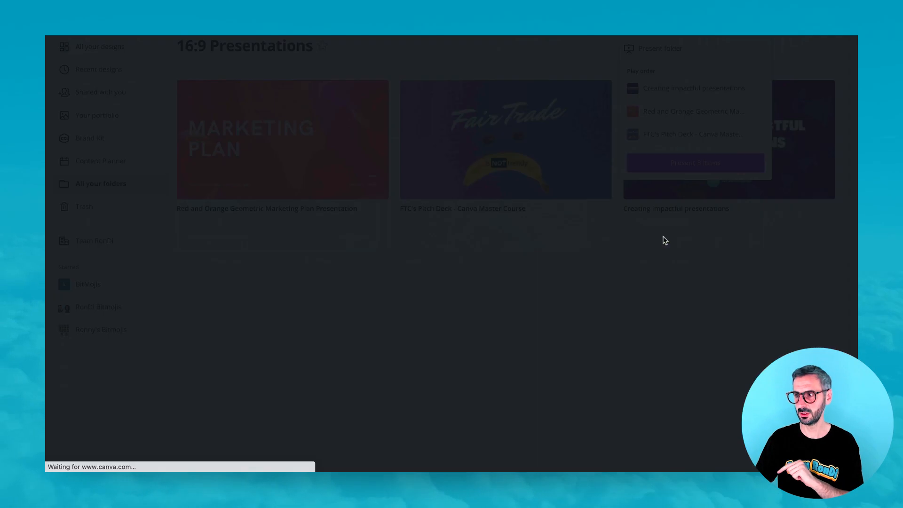